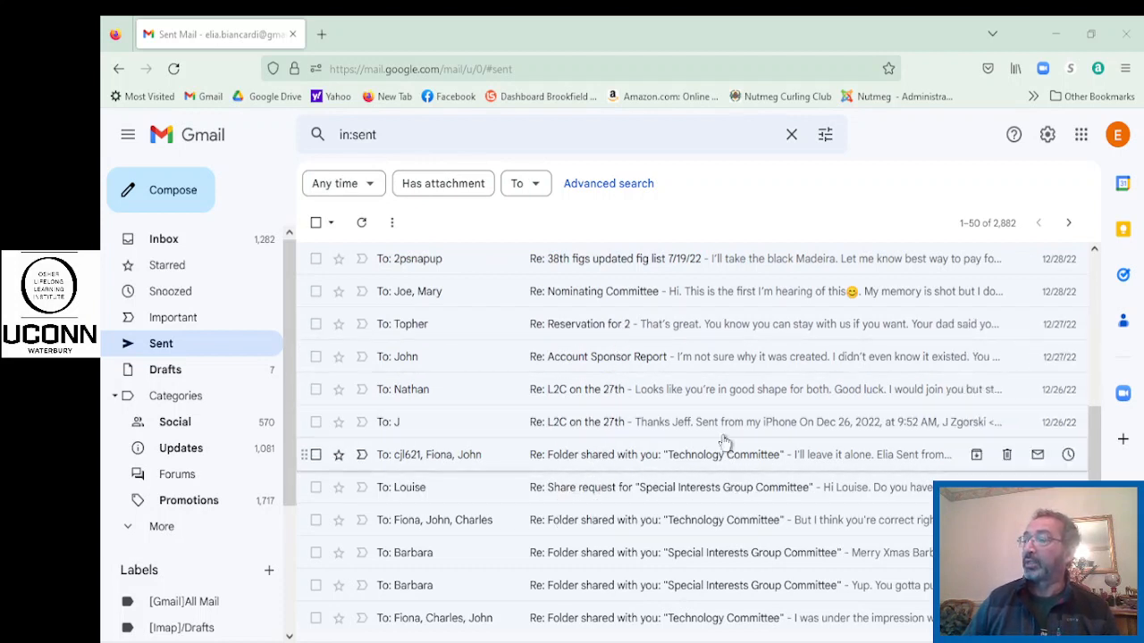
Open the sent reply about the shared "Technology Committee" folder and follow its folder link to Google Drive
left_click(690, 527)
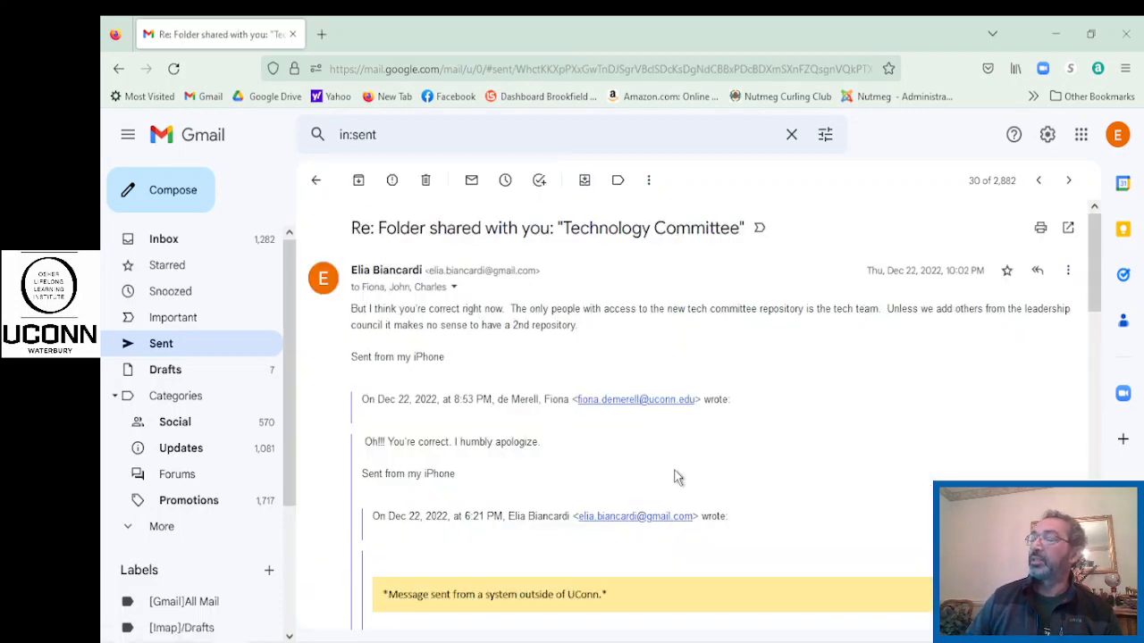
scroll(677, 478, "down", 3)
scroll(677, 478, "down", 5)
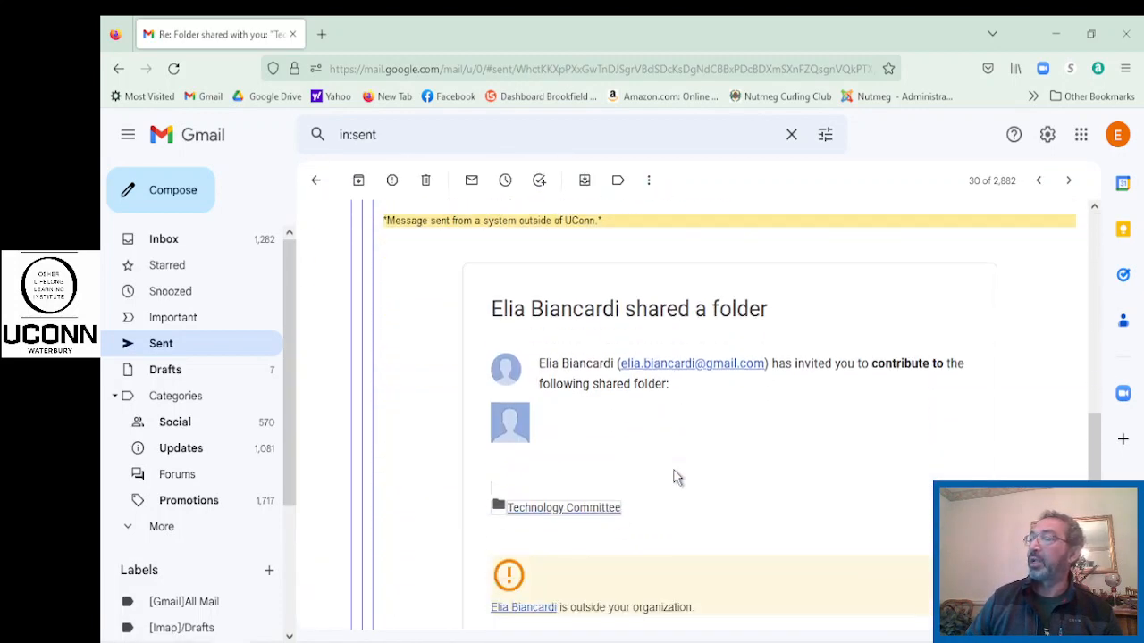
scroll(670, 472, "down", 2)
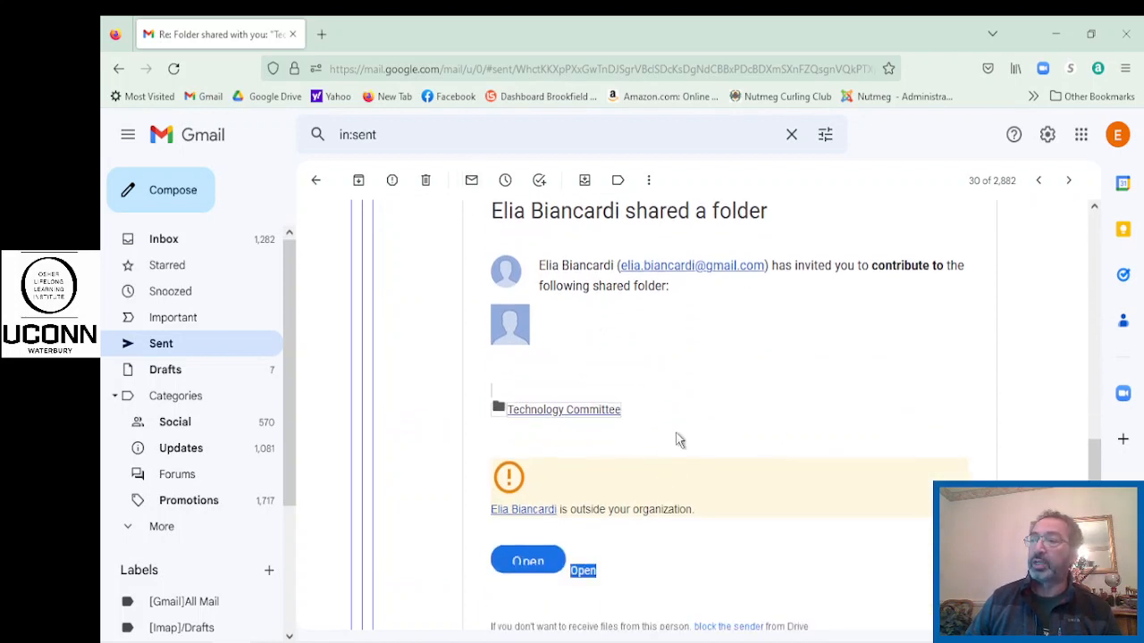
left_click(604, 419)
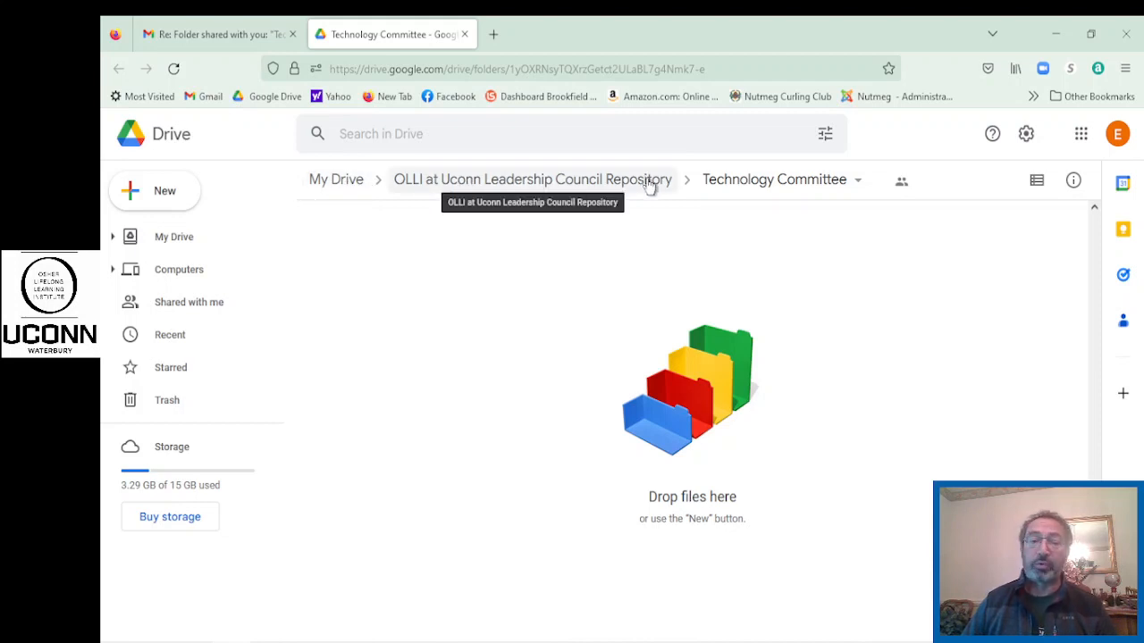
left_click(858, 183)
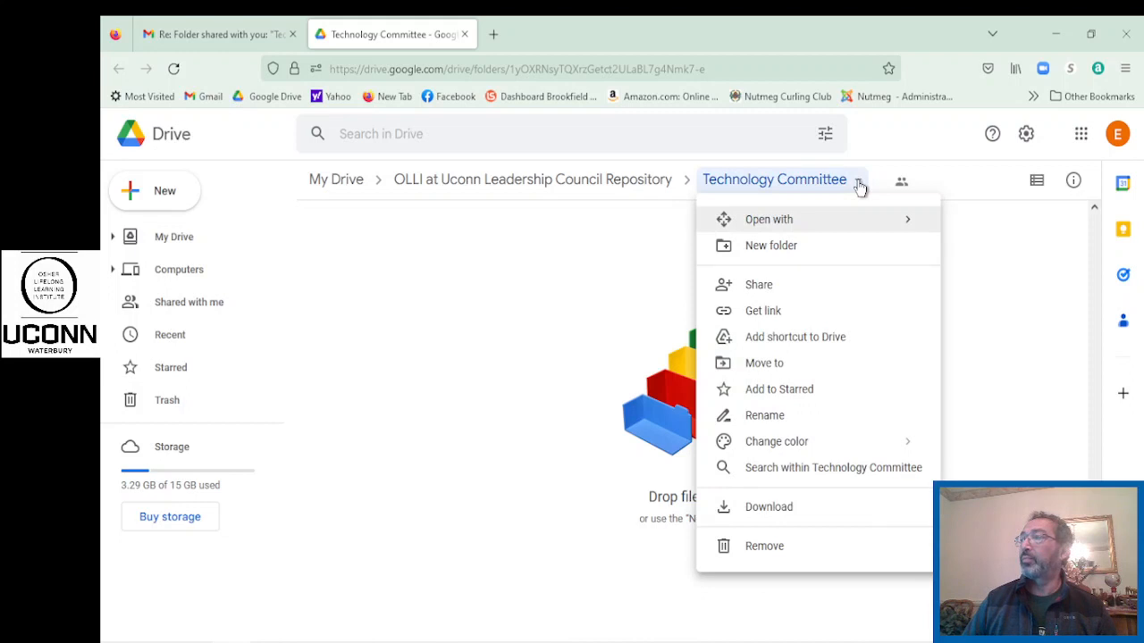
left_click(859, 185)
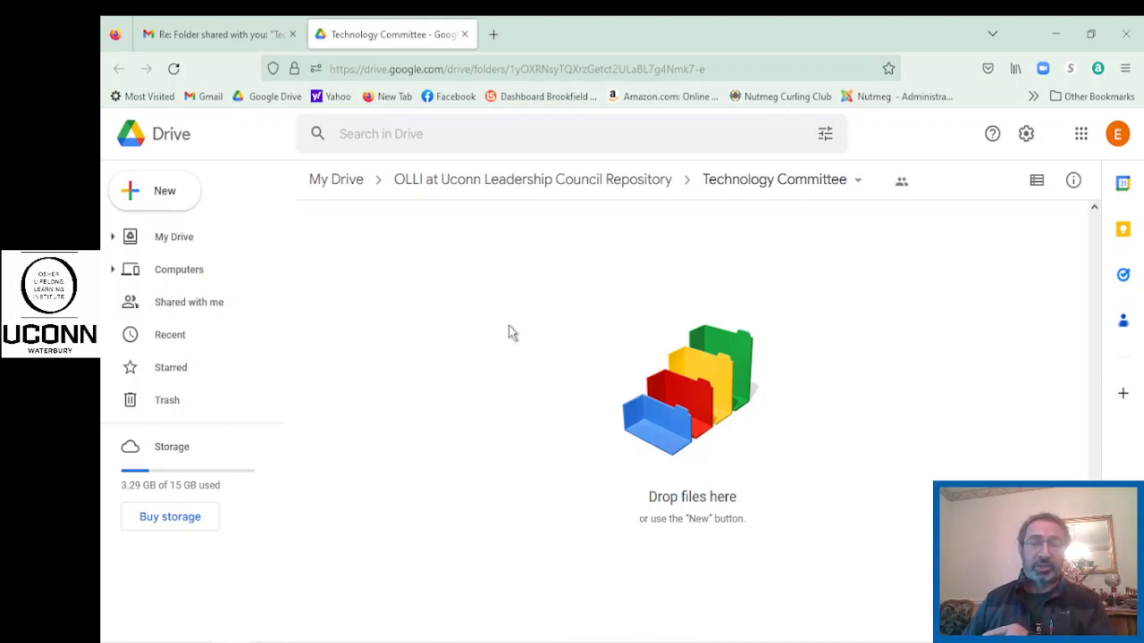
Create a blank Google Docs document in the Technology Committee folder, sharing it with the same people as the folder
left_click(163, 192)
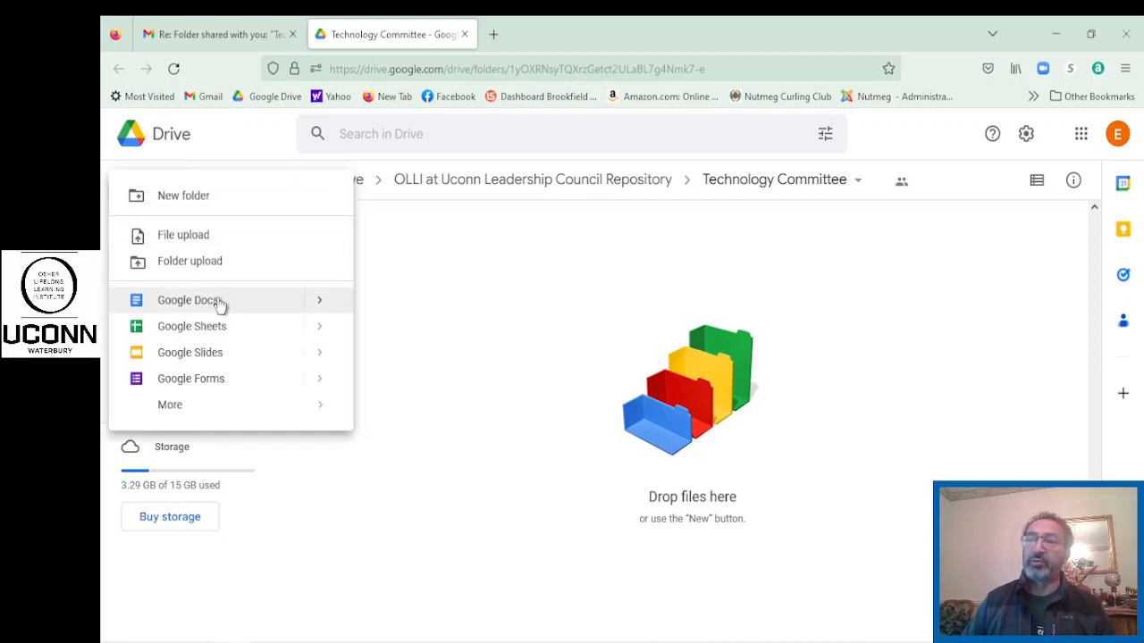
left_click(327, 304)
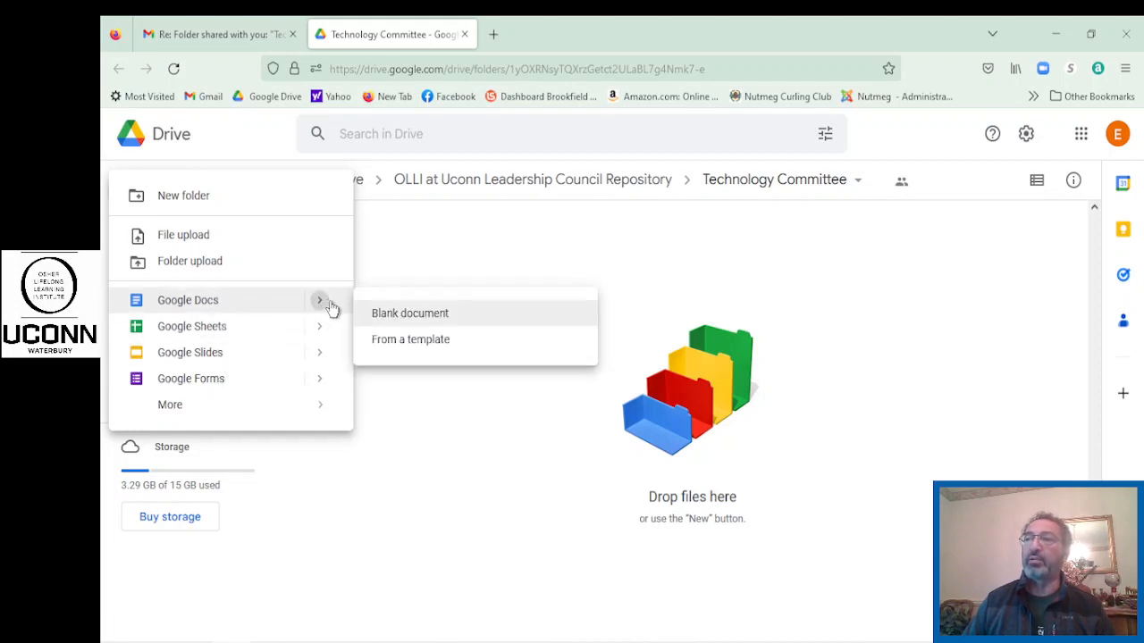
left_click(401, 313)
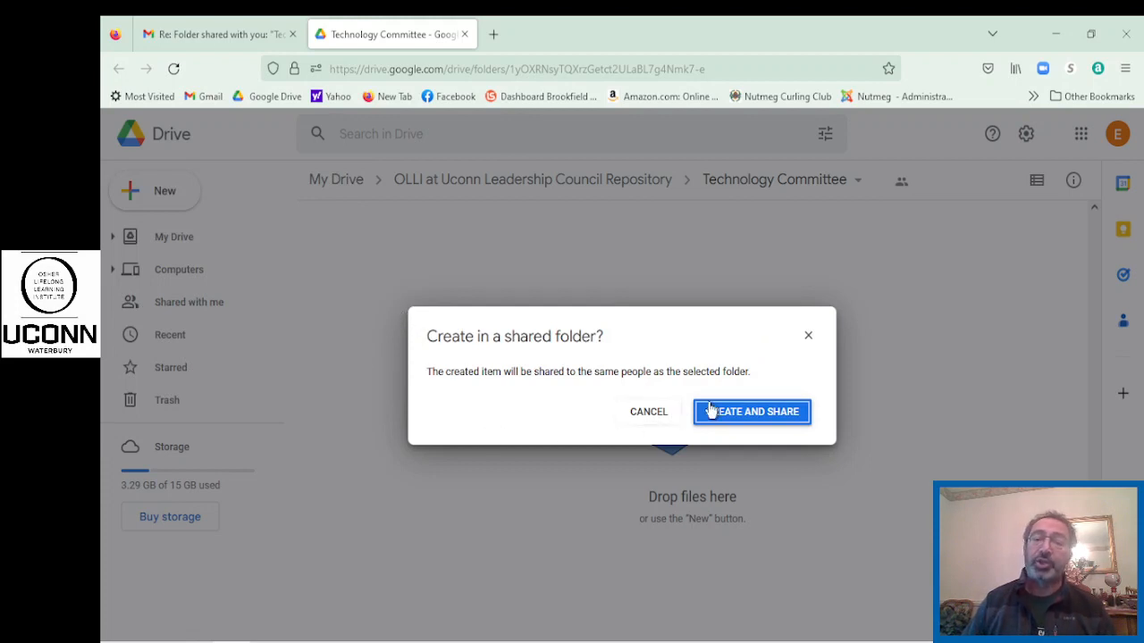
left_click(756, 415)
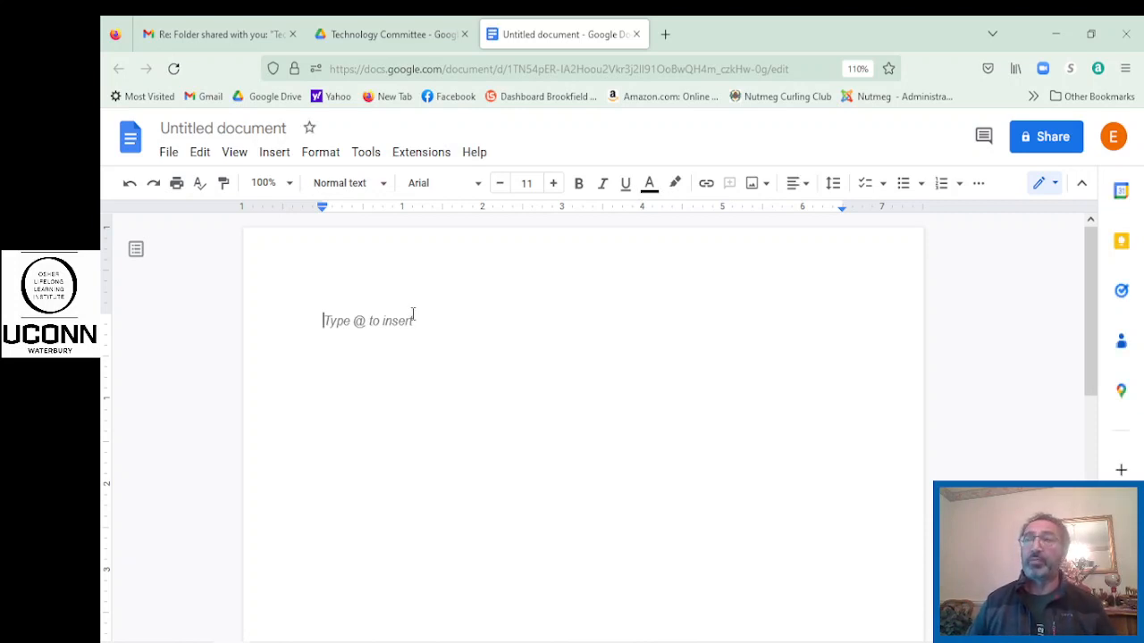
Rename the untitled document as "tech team meeting minutes 1 9 23"
left_click(245, 127)
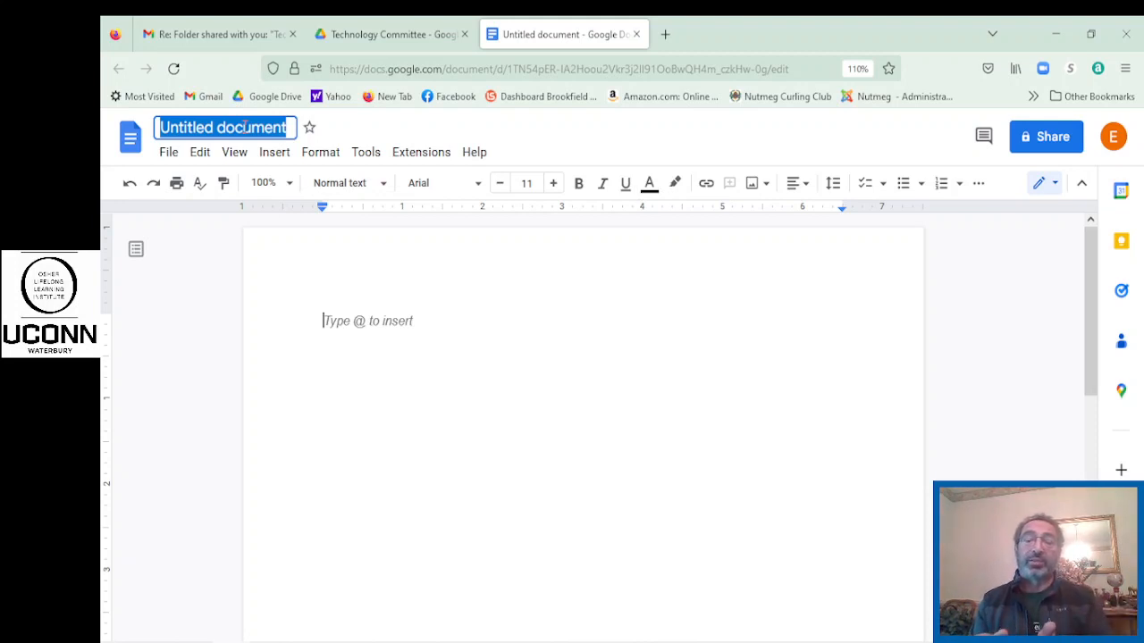
type("te")
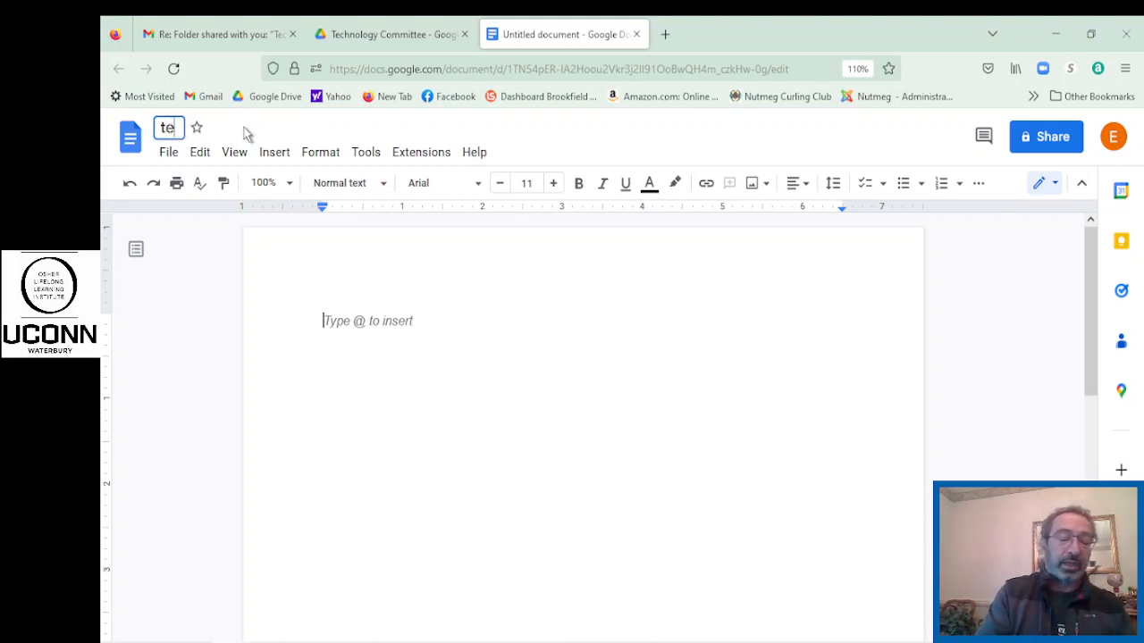
type("ch team mee")
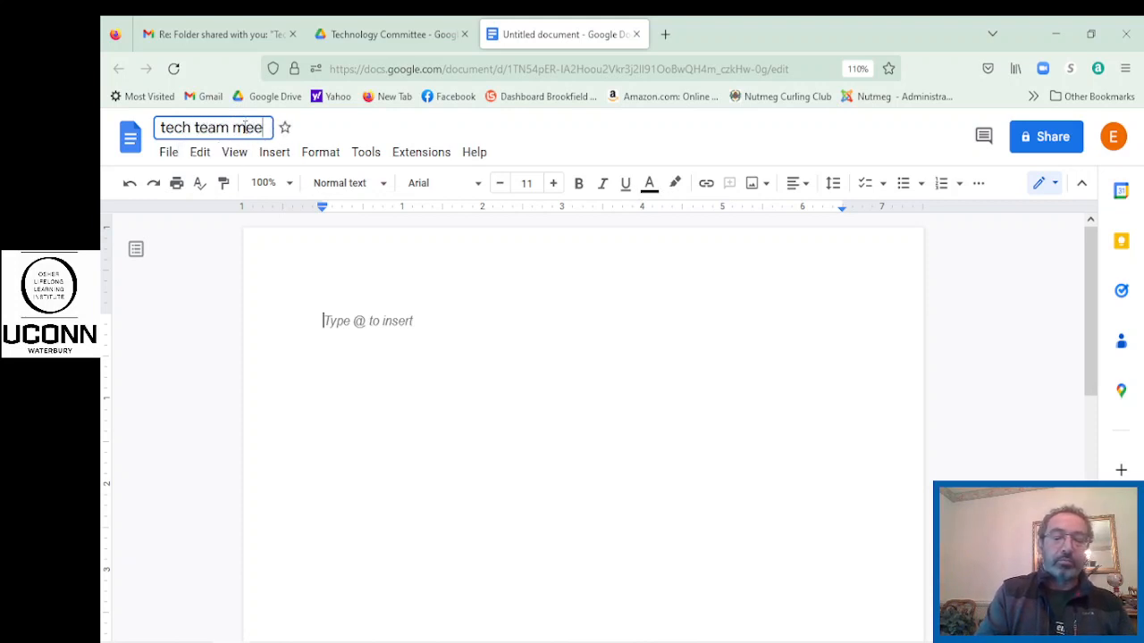
type("ting ")
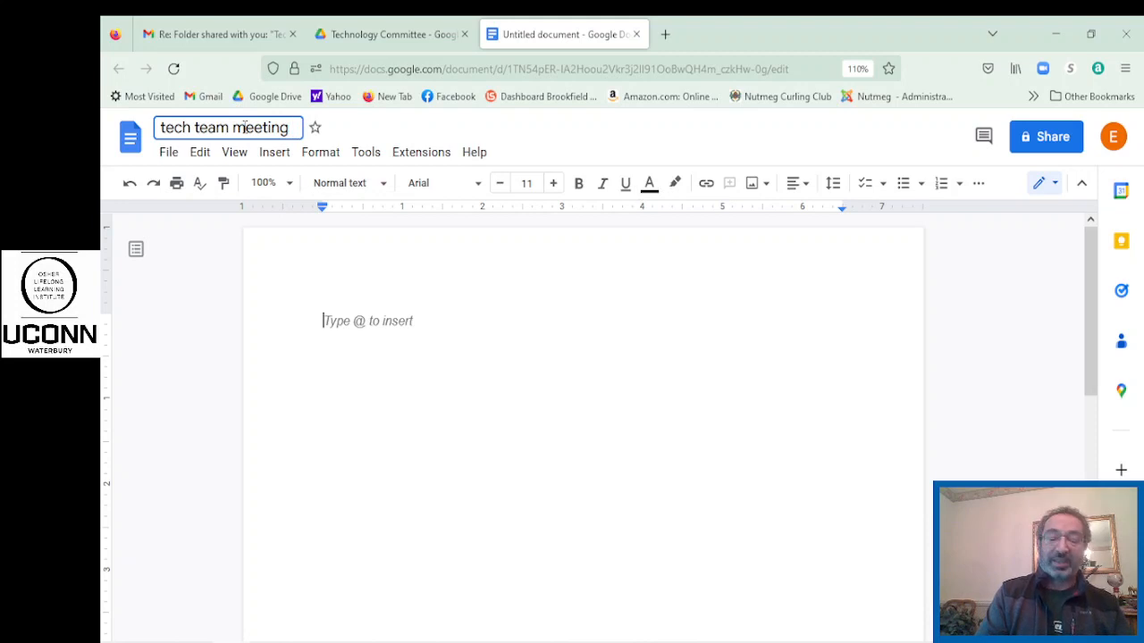
type("minutes")
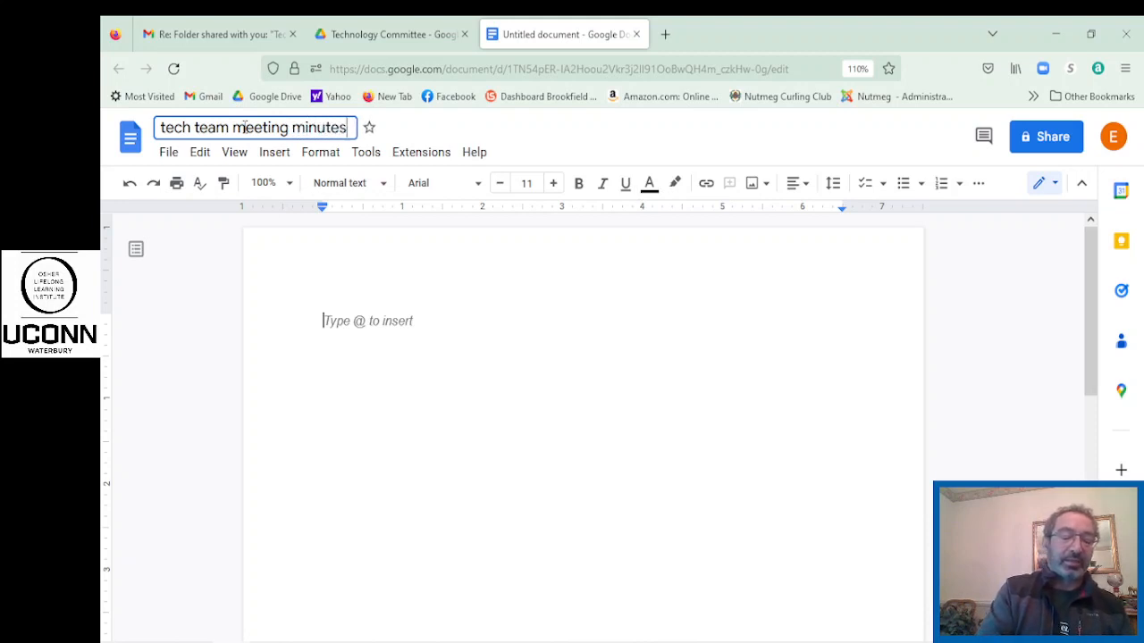
type(" 1")
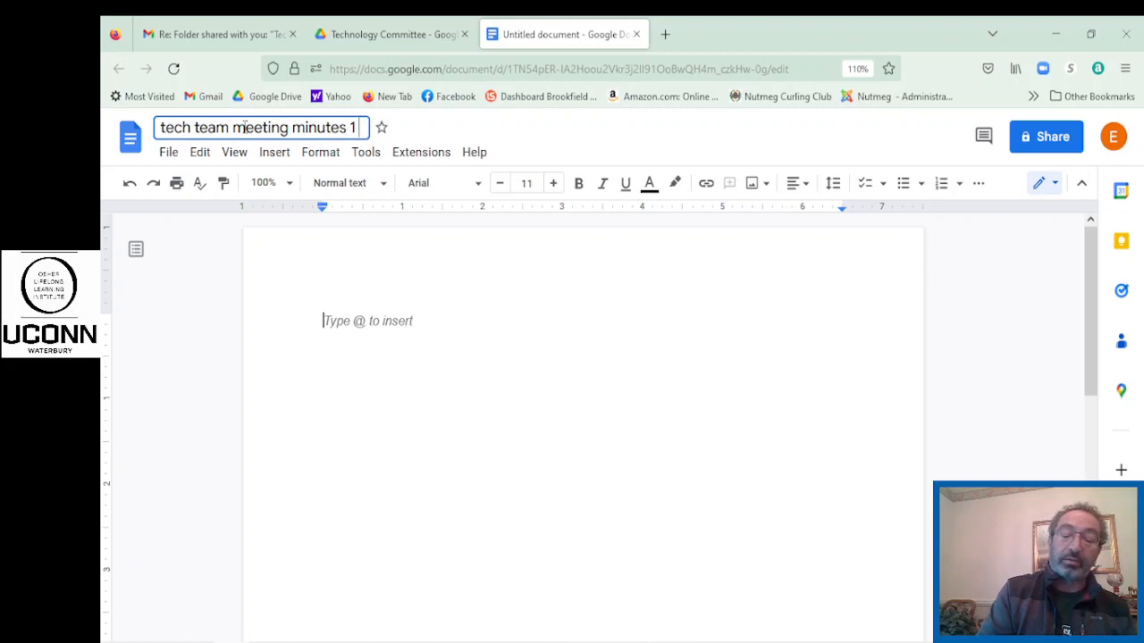
type(" 9 23")
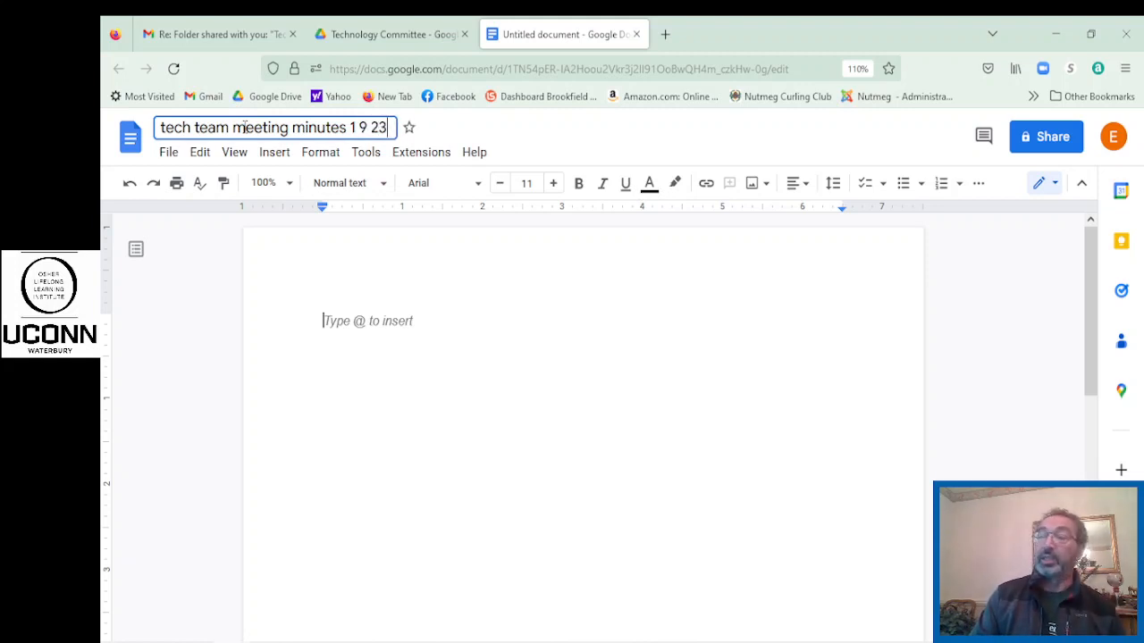
key("Return")
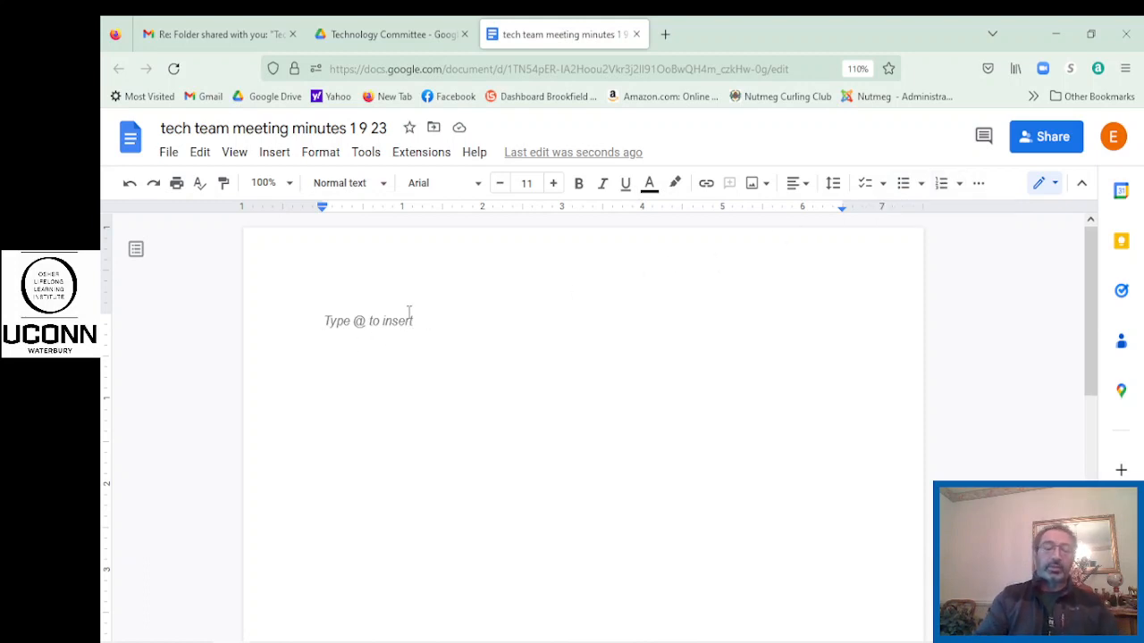
Write "Attendees etc" at the start of the document, followed by the separate filler lines "Dafdf" and "Adfads"
type("Att")
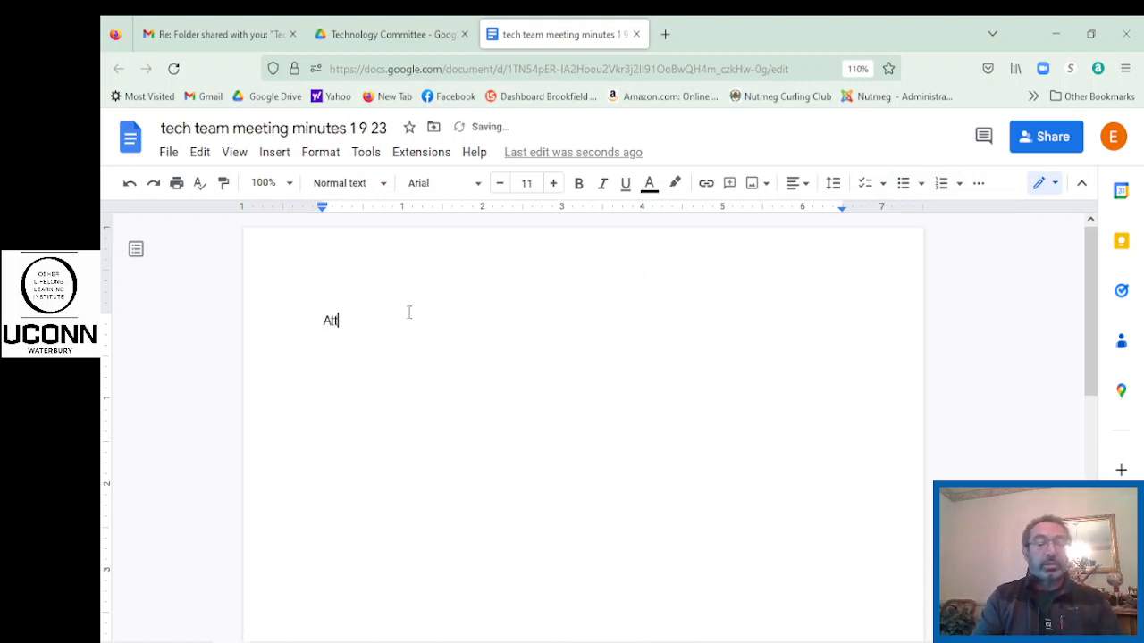
type("endees etc")
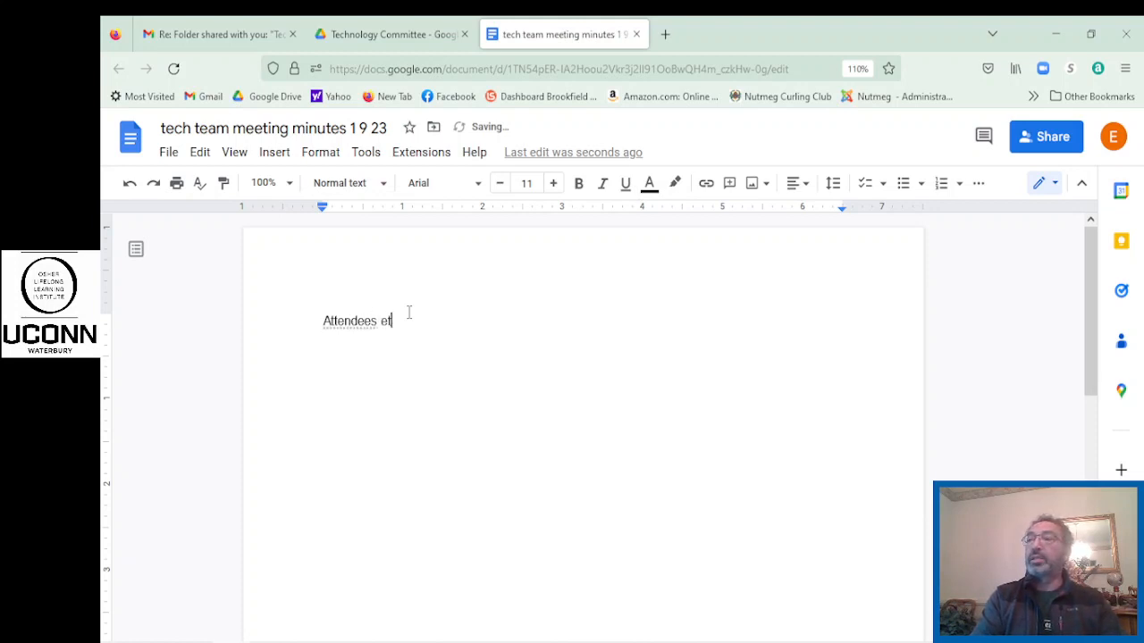
key("Return")
key("Return")
type("dafdf")
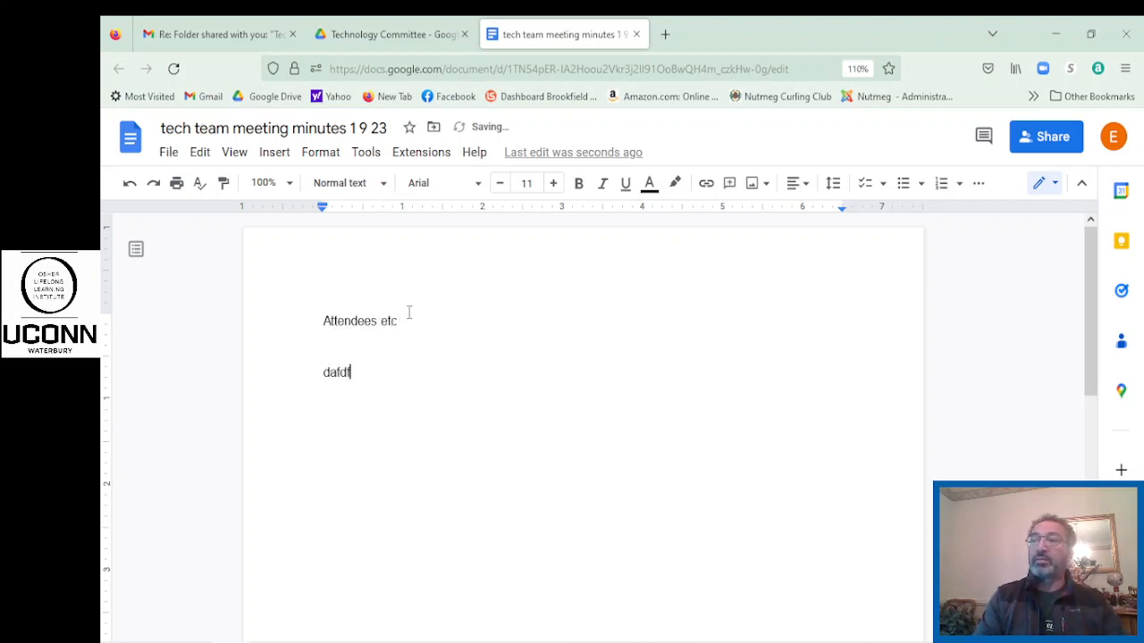
key("Return")
type("adfads")
key("Return")
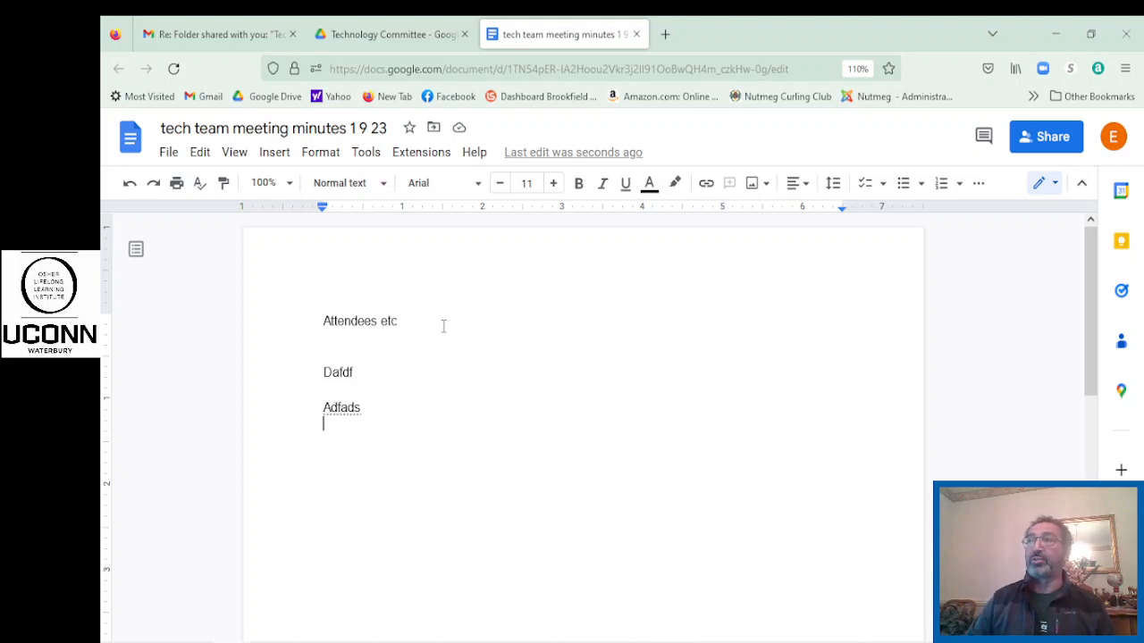
Check the Technology Committee folder in Drive for the new minutes document, and return to the document
left_click(398, 34)
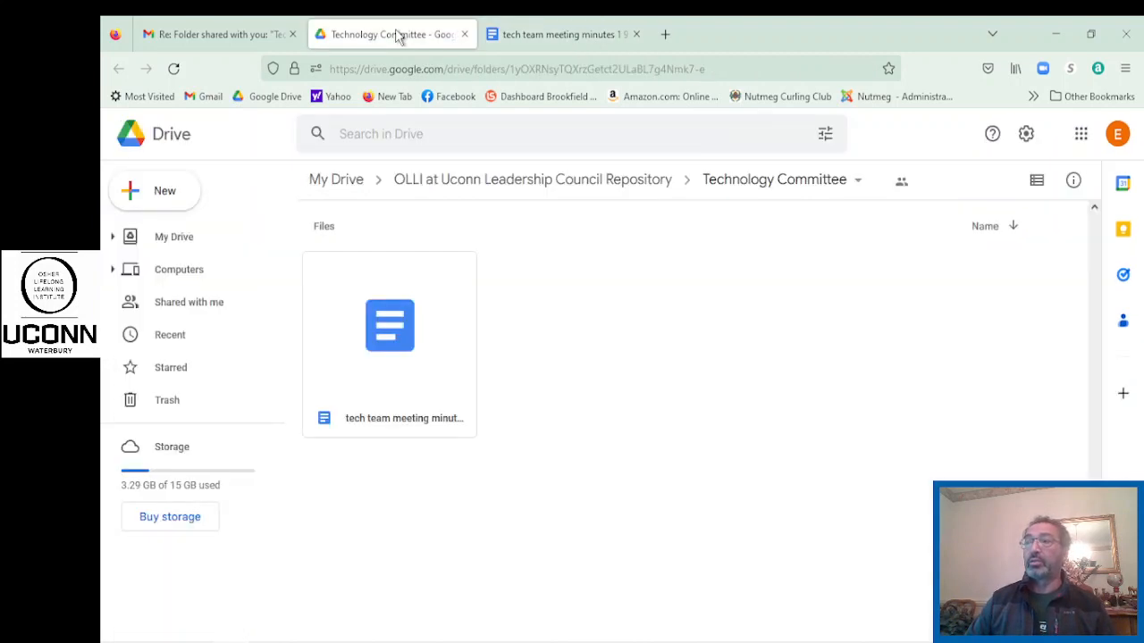
left_click(572, 34)
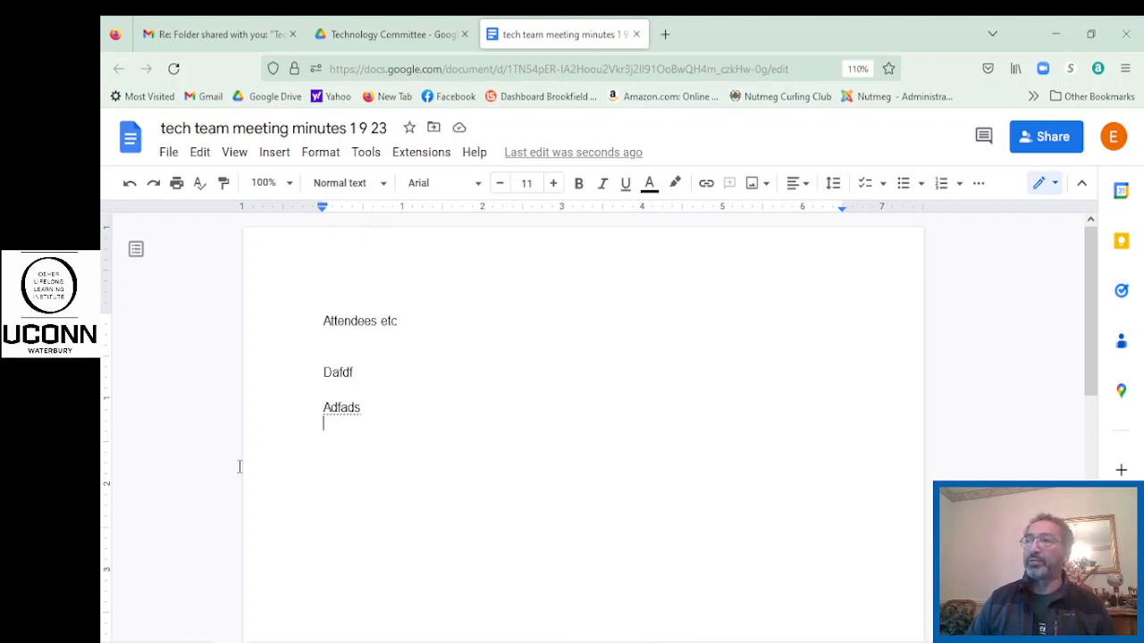
Review who has access in the minutes document's sharing settings and copy its link
left_click(1053, 139)
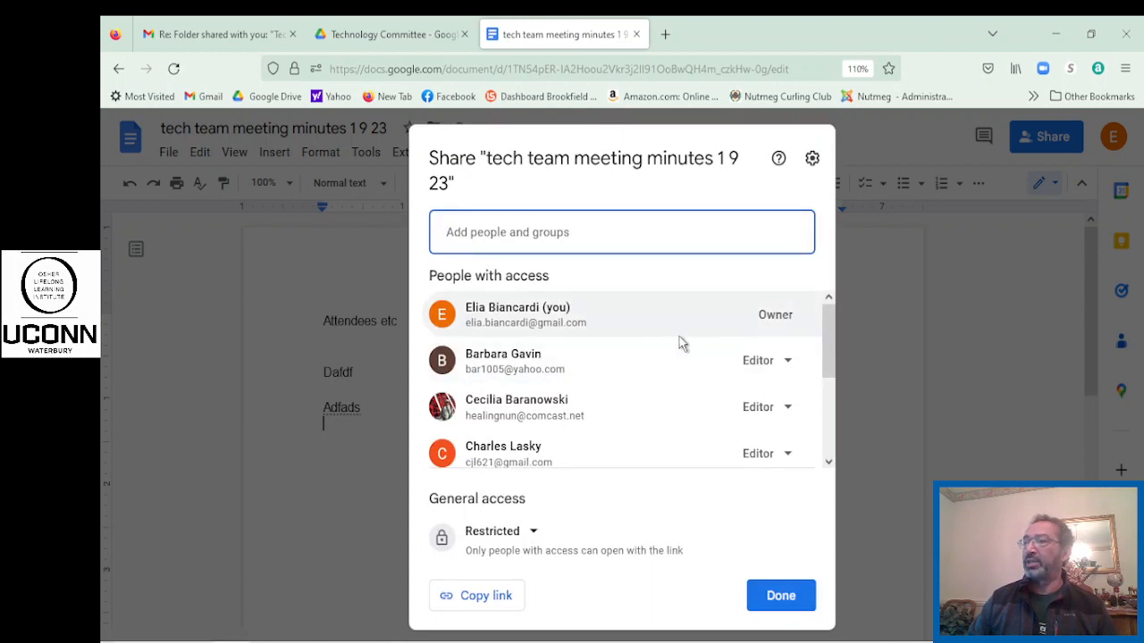
left_click(829, 333)
mouse_move(829, 332)
left_mouse_down()
mouse_move(832, 418)
mouse_move(828, 327)
left_mouse_up()
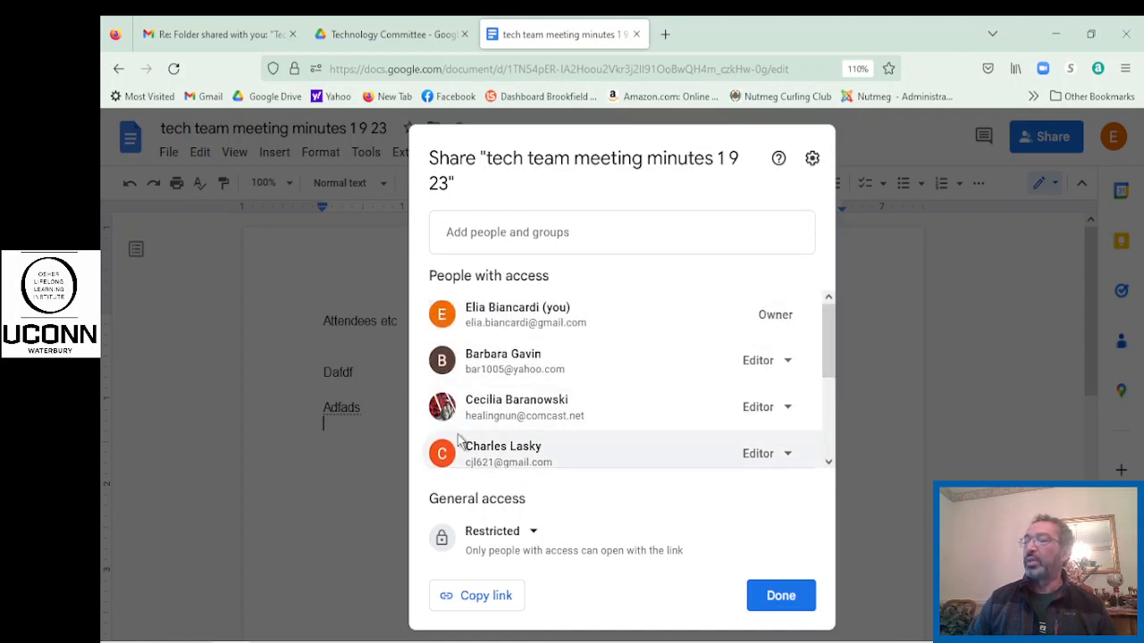
left_click(487, 596)
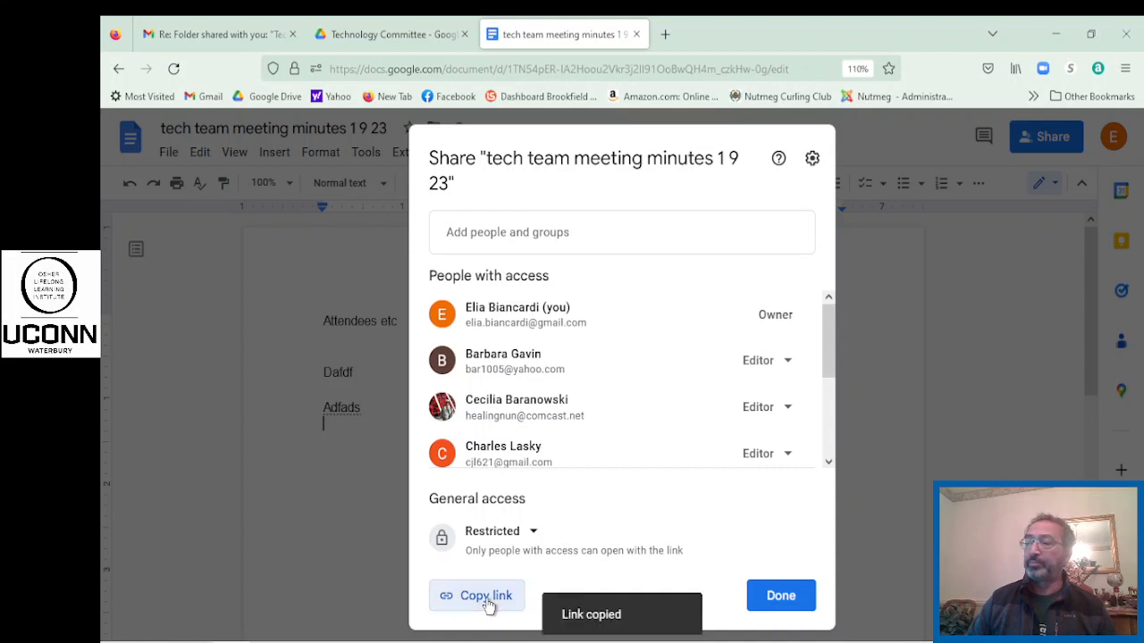
left_click(787, 597)
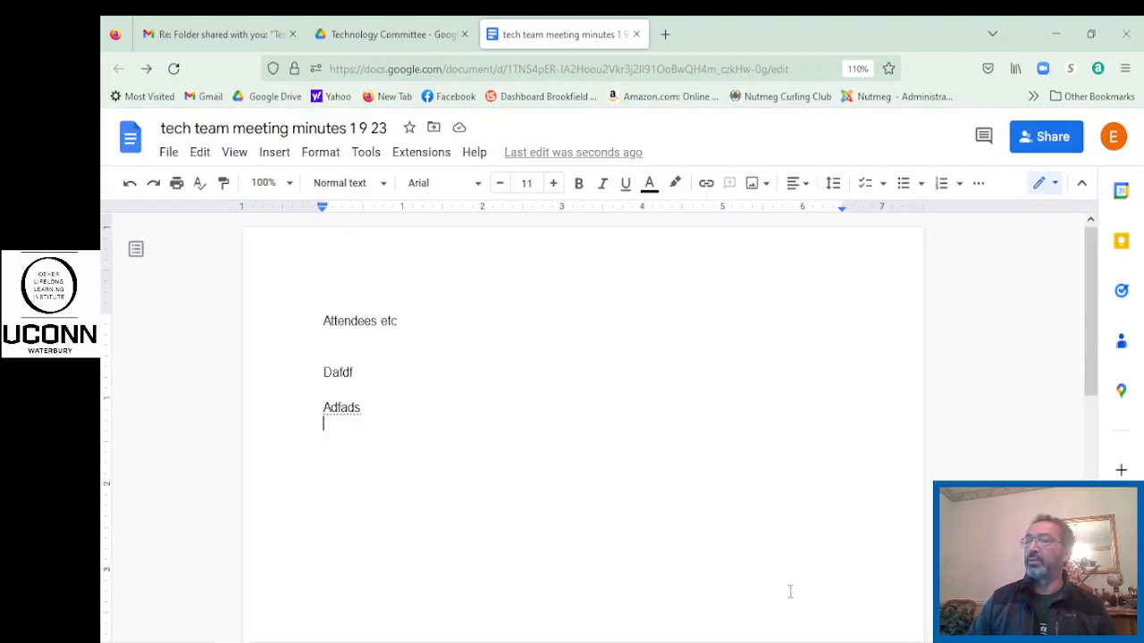
Switch to Gmail and start a new message with the copied document link pasted into its body
left_click(221, 32)
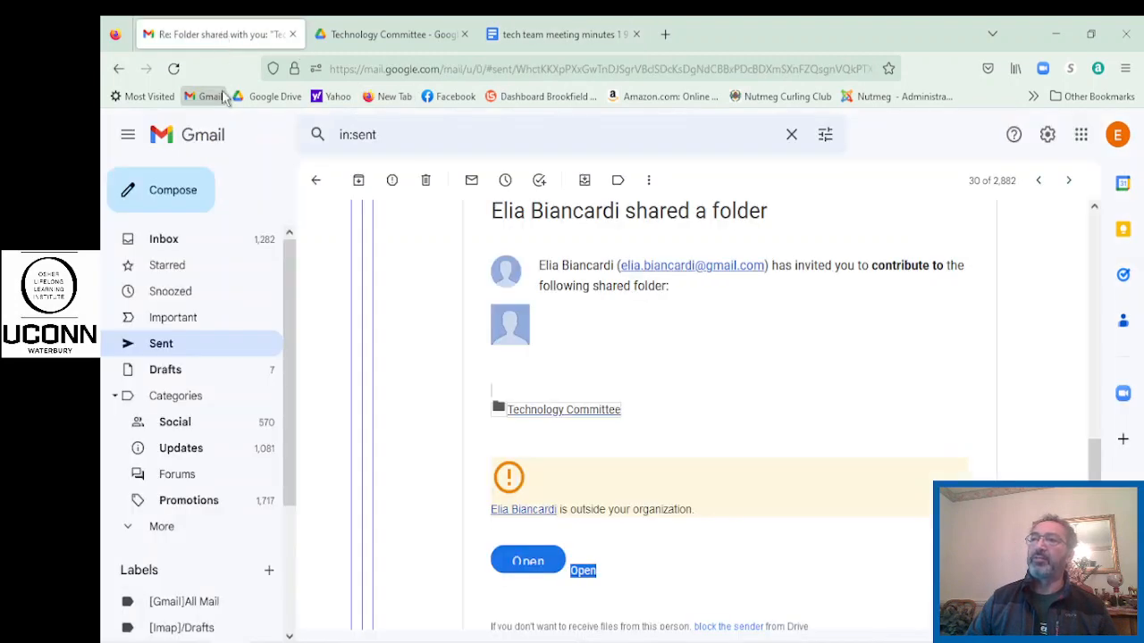
left_click(178, 198)
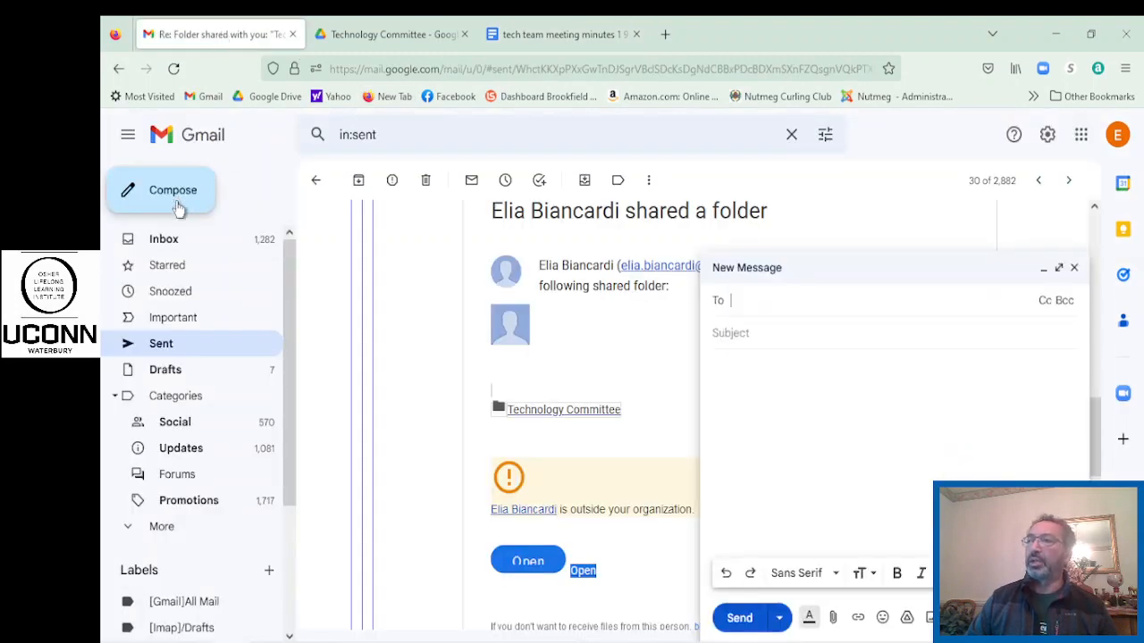
left_click(729, 394)
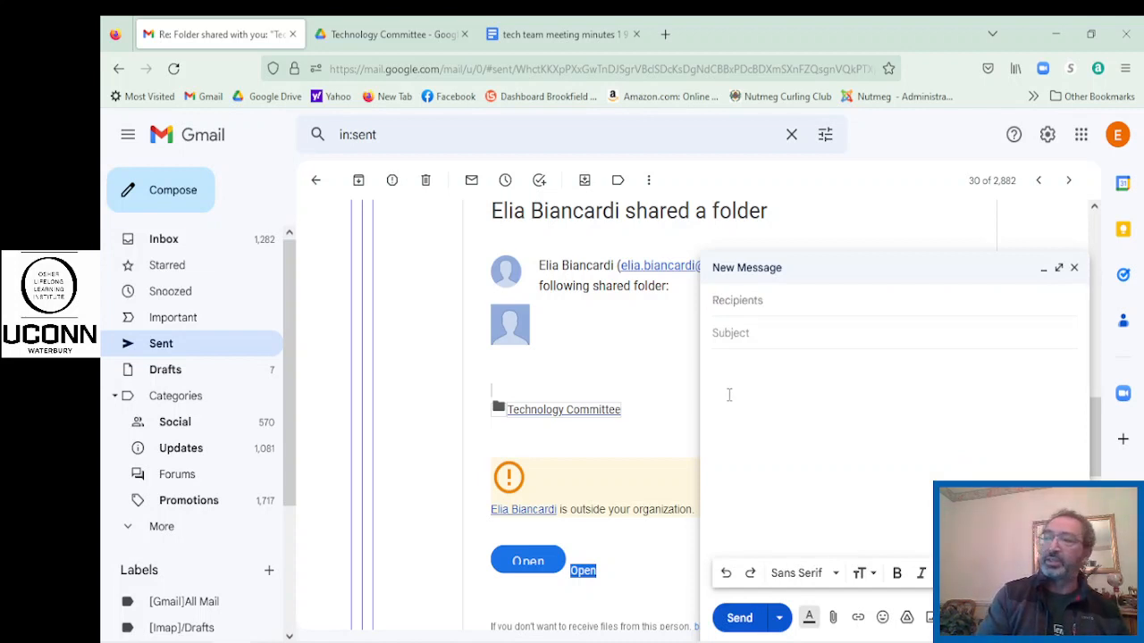
key("ctrl+v")
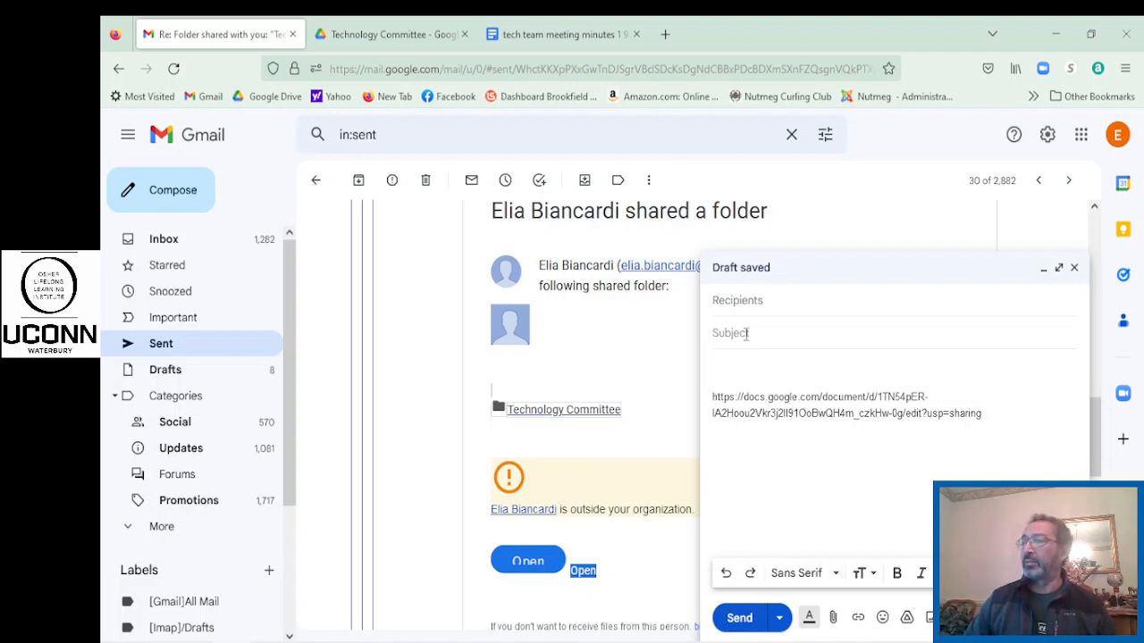
left_click(754, 301)
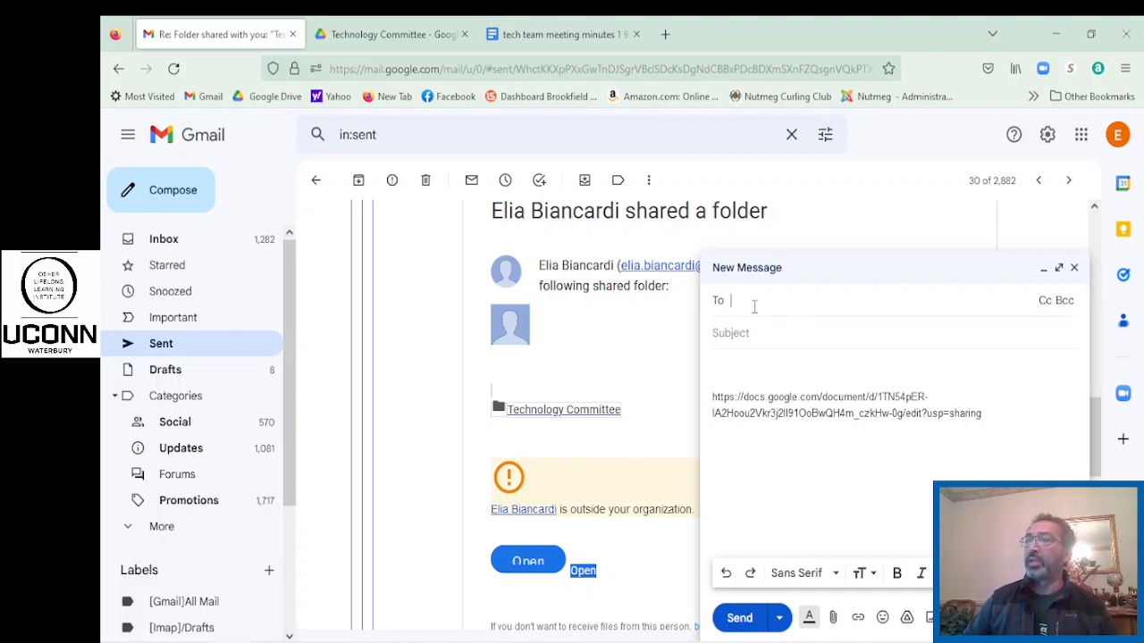
left_click(742, 333)
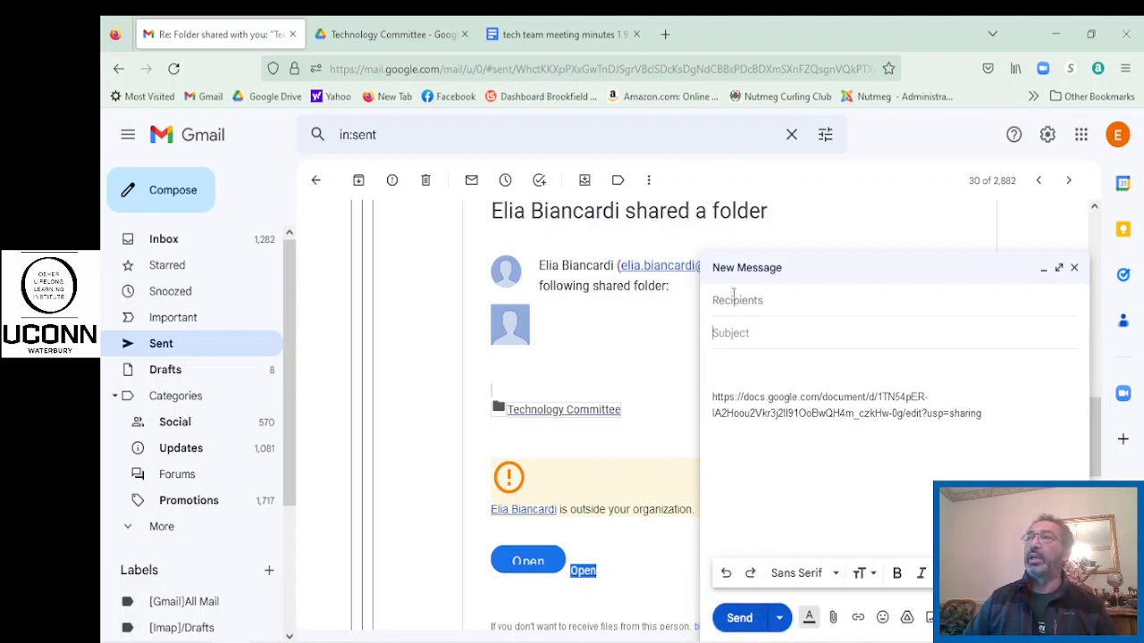
Open the minutes document from the Technology Committee folder in Drive, view both open copies, and return to the folder
left_click(419, 34)
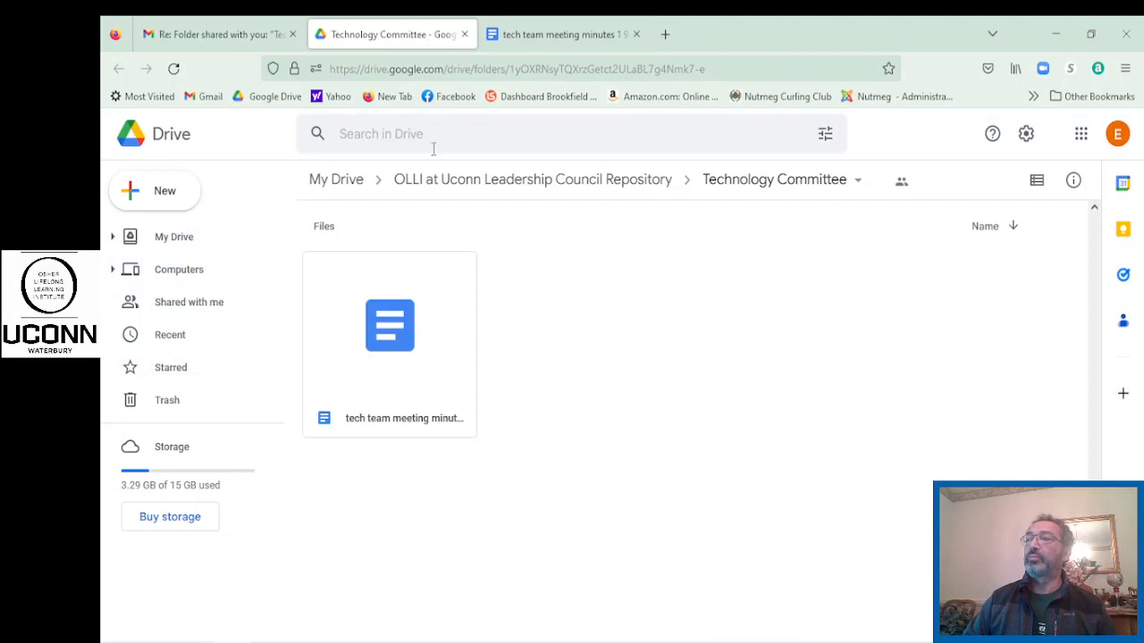
double_click(444, 377)
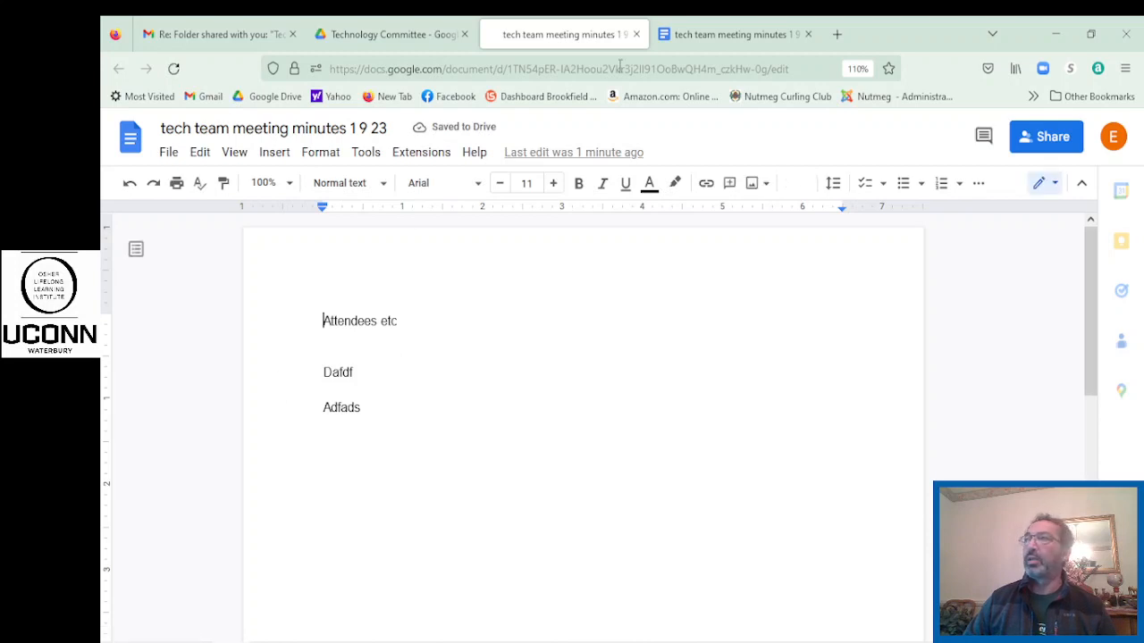
left_click(706, 36)
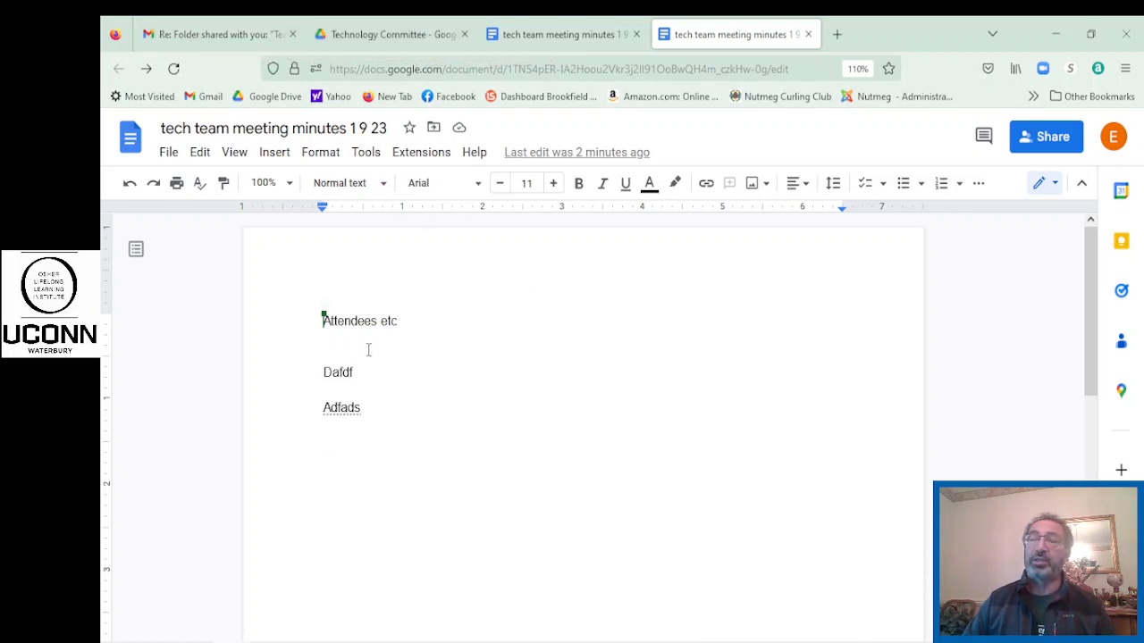
left_click(372, 36)
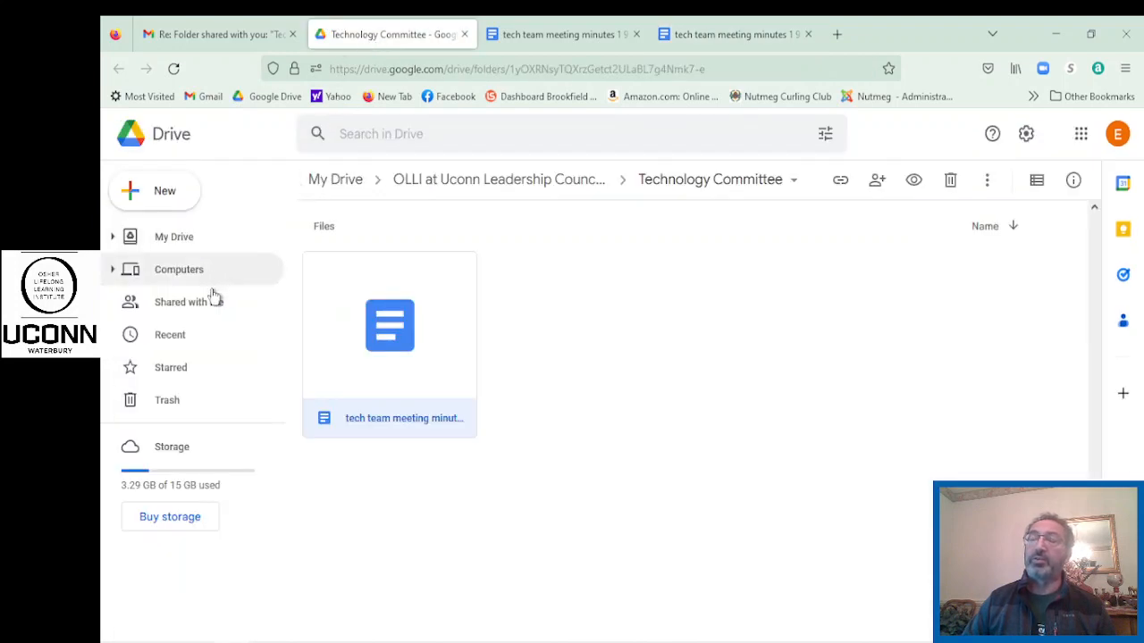